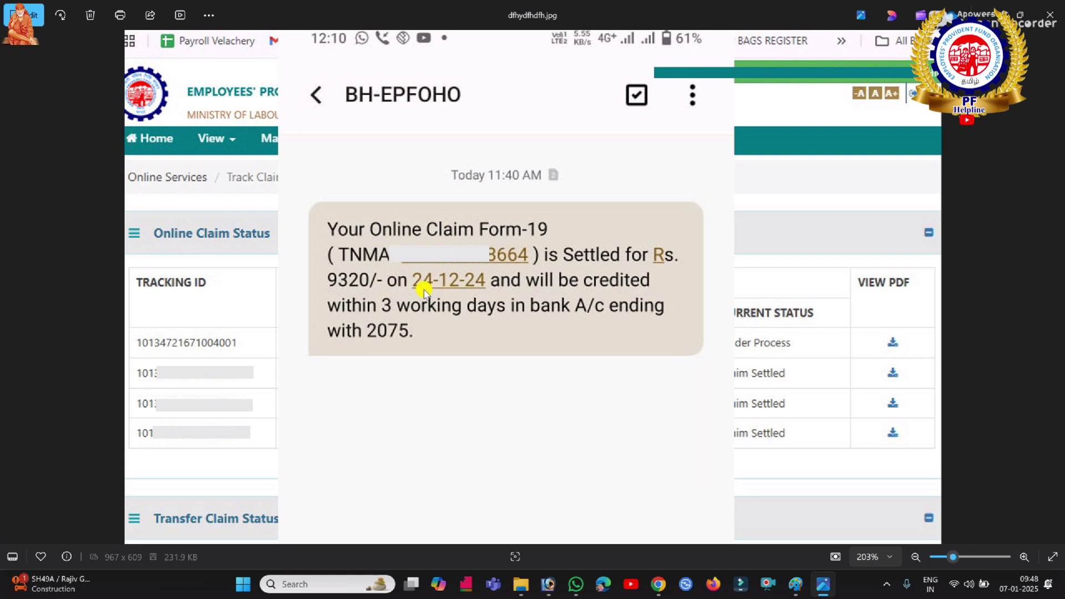
pyautogui.press('Right')
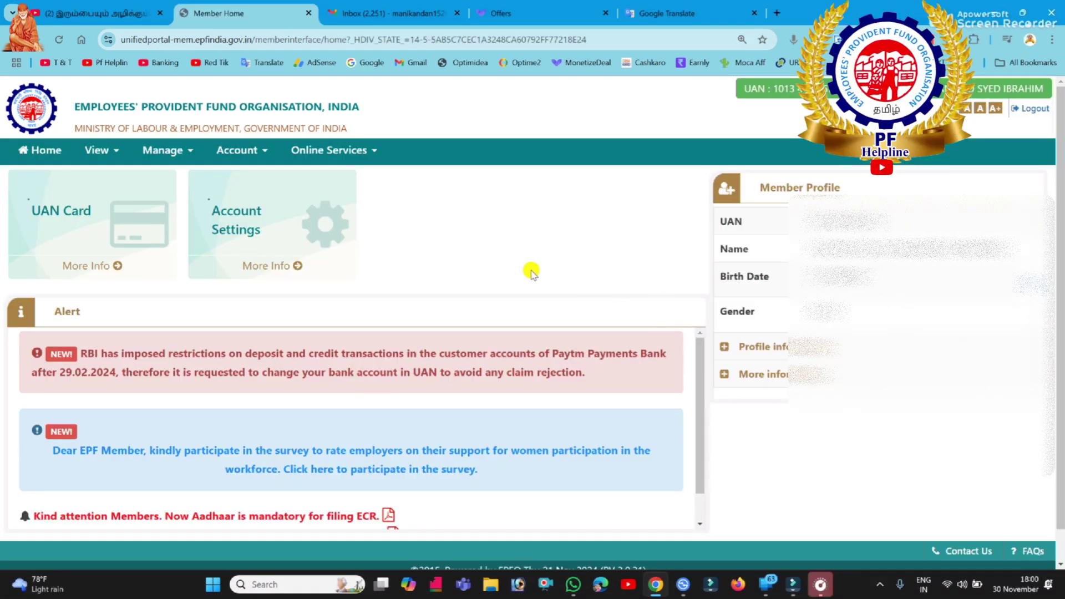
# - Open the online claim page for Forms 31, 19, 10C and 10D
pyautogui.click(352, 149)
pyautogui.click(370, 157)
pyautogui.click(369, 156)
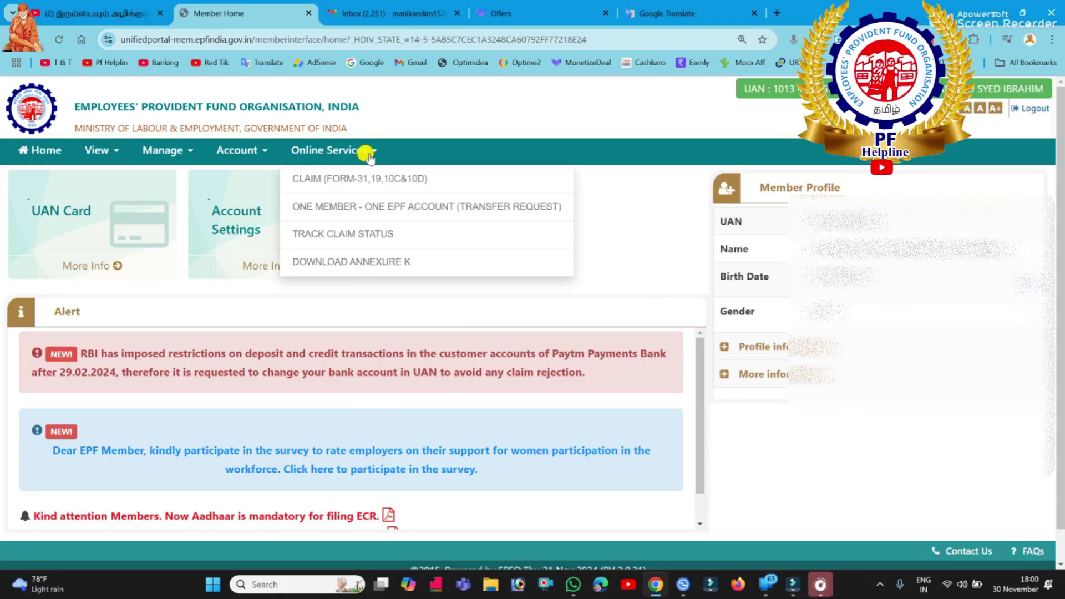
pyautogui.click(333, 183)
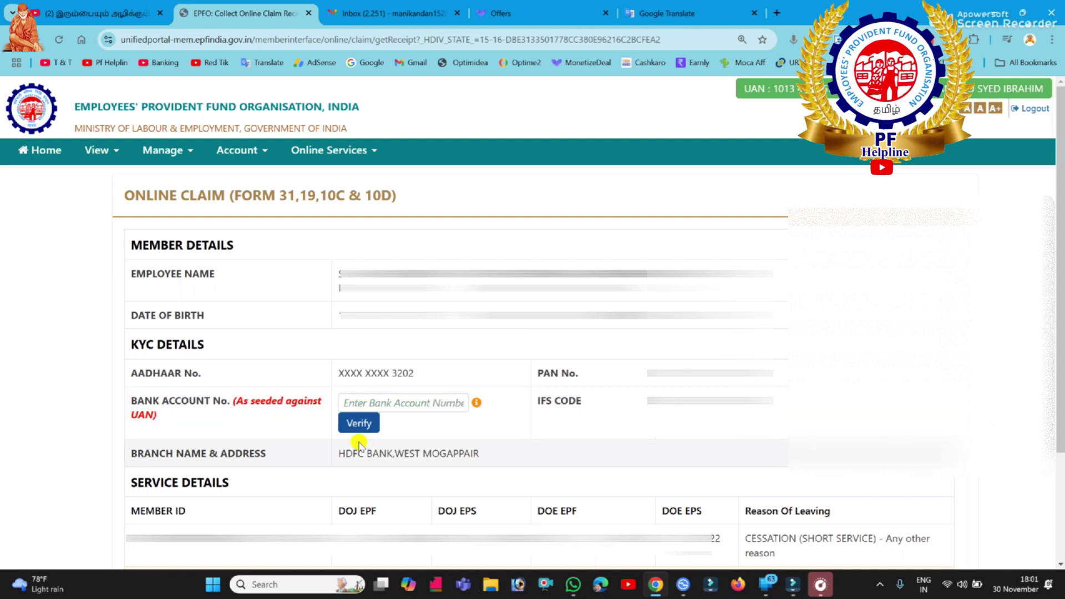
# - Enter and verify the member's bank account number as seeded against the UAN, accepting the certificate of undertaking
pyautogui.moveTo(340, 453); pyautogui.dragTo(483, 453)
pyautogui.click(492, 436)
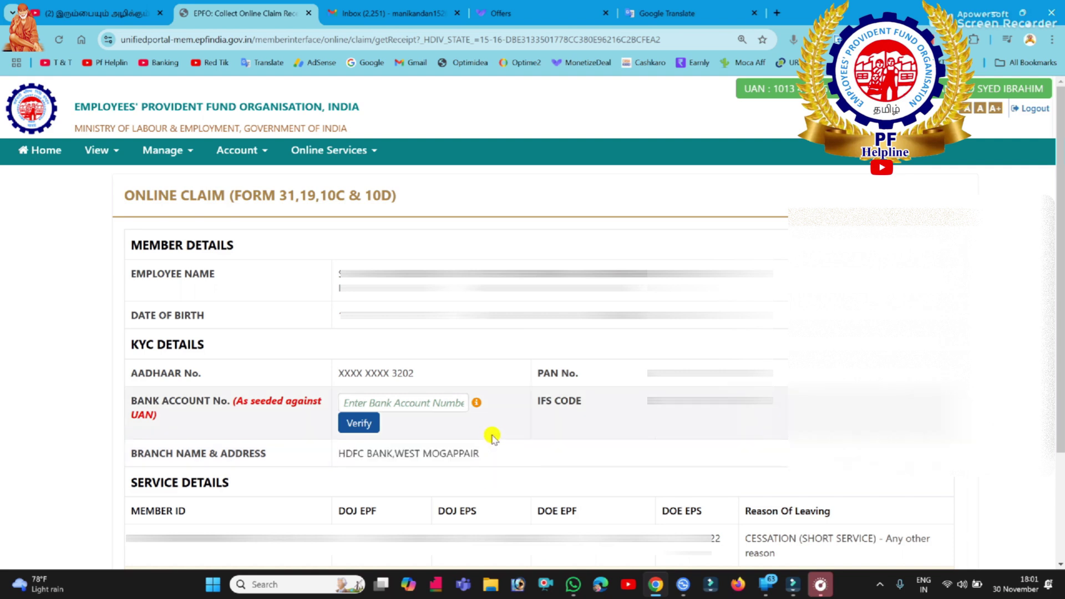
pyautogui.click(448, 404)
pyautogui.hotkey('ctrl', 'v')
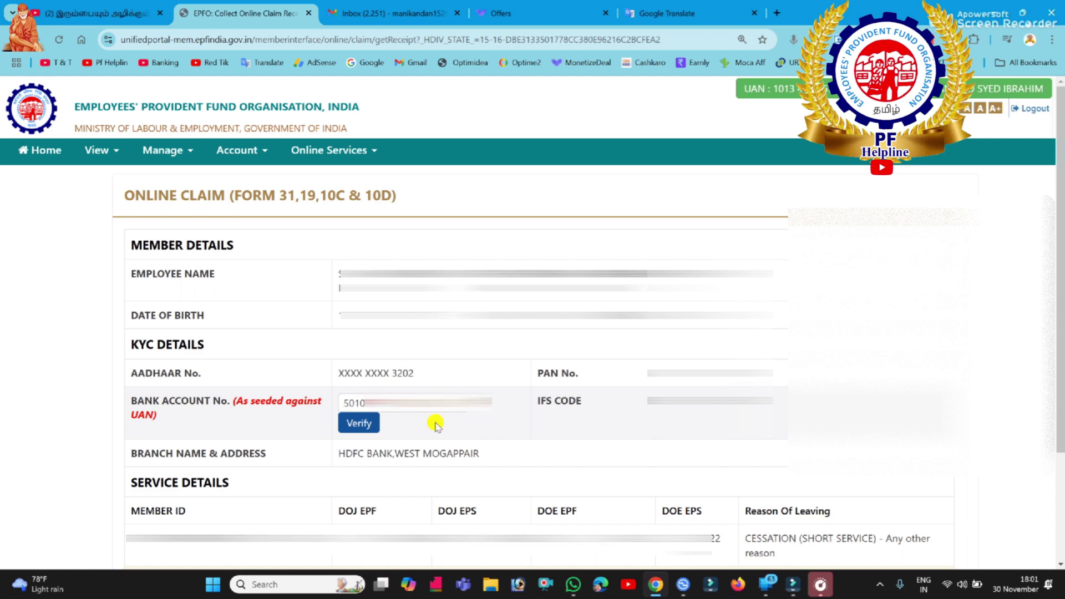
pyautogui.click(366, 425)
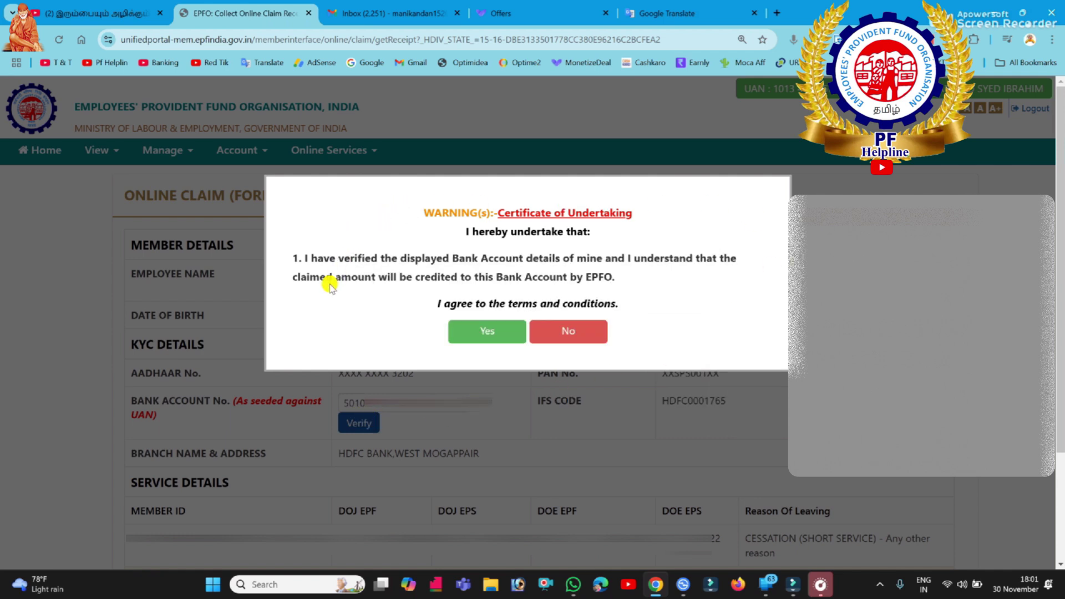
pyautogui.click(491, 333)
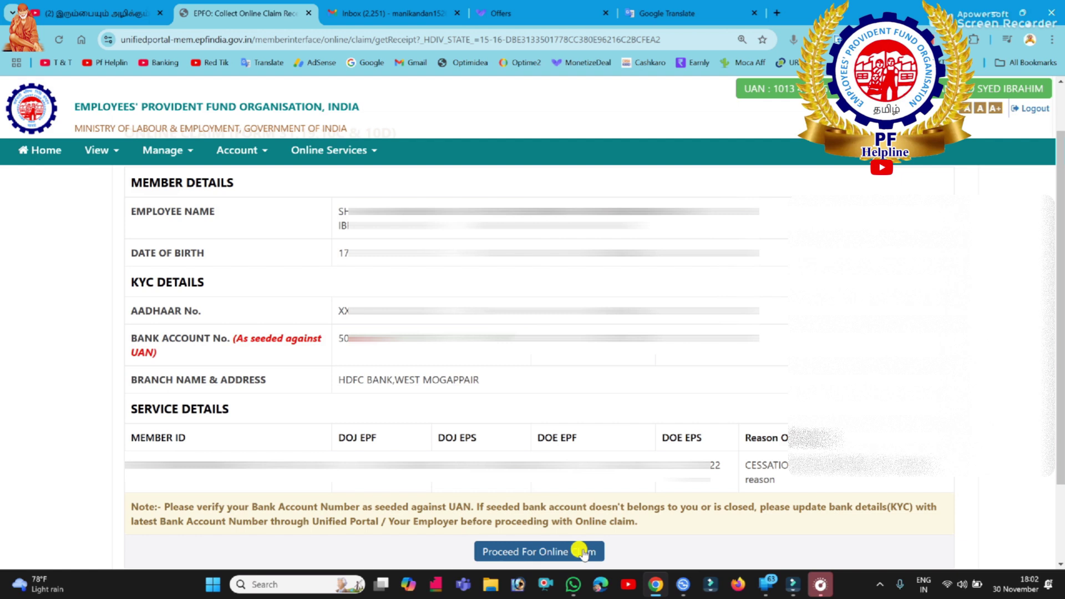
# - Proceed to the online claim and choose ONLY PF WITHDRAWAL (FORM-19) as the claim to apply for
pyautogui.click(585, 552)
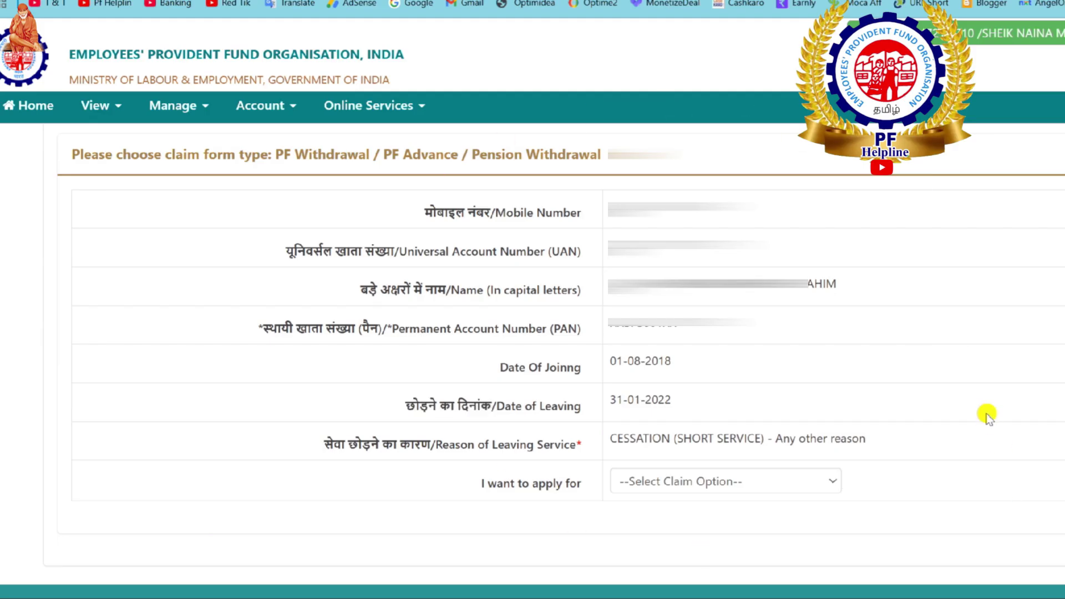
pyautogui.scroll(-1, 979, 403)
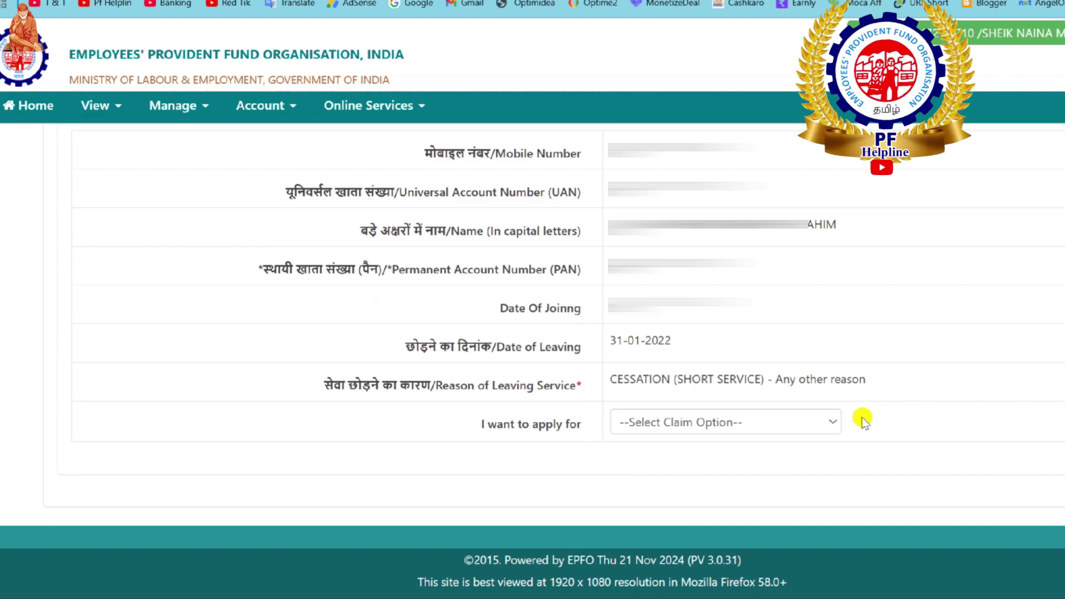
pyautogui.click(788, 430)
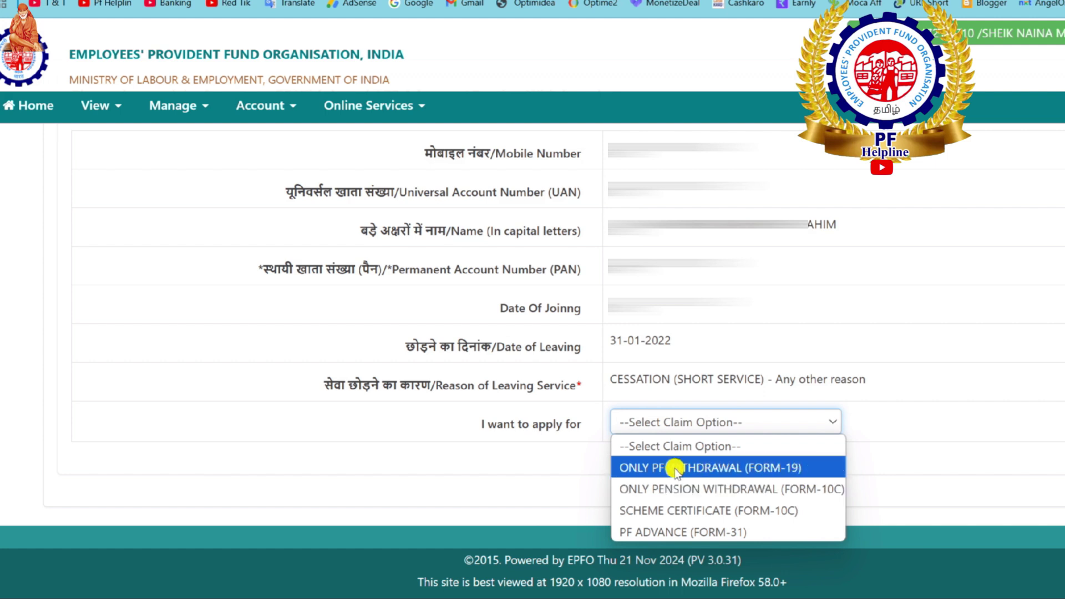
pyautogui.click(788, 468)
pyautogui.scroll(-4, 799, 289)
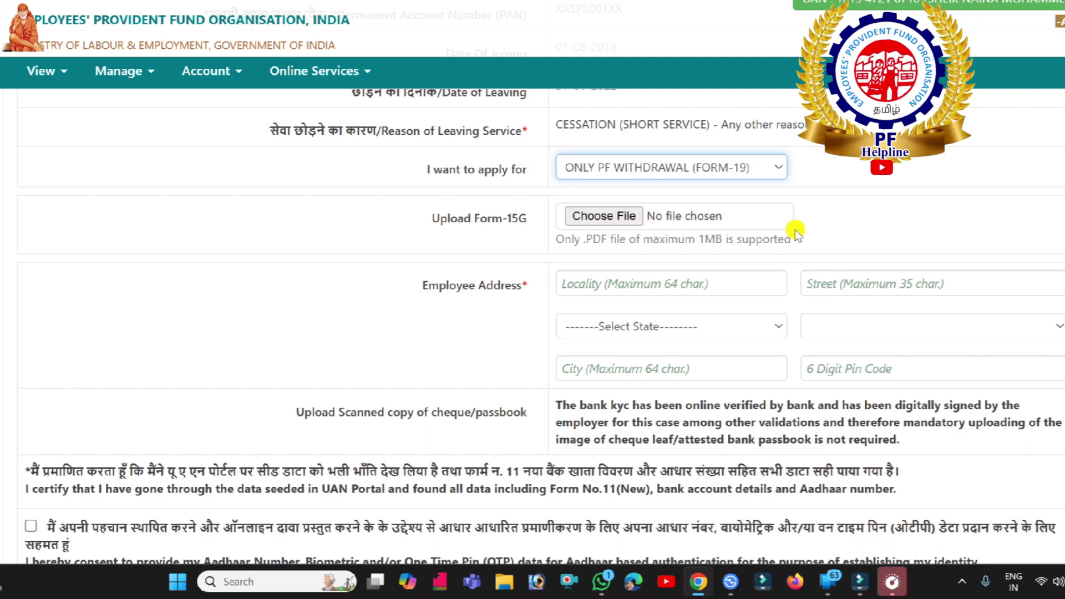
# - Examine the Form-15G upload, the employee address fields and the note on uploading a scanned cheque or passbook
pyautogui.click(824, 222)
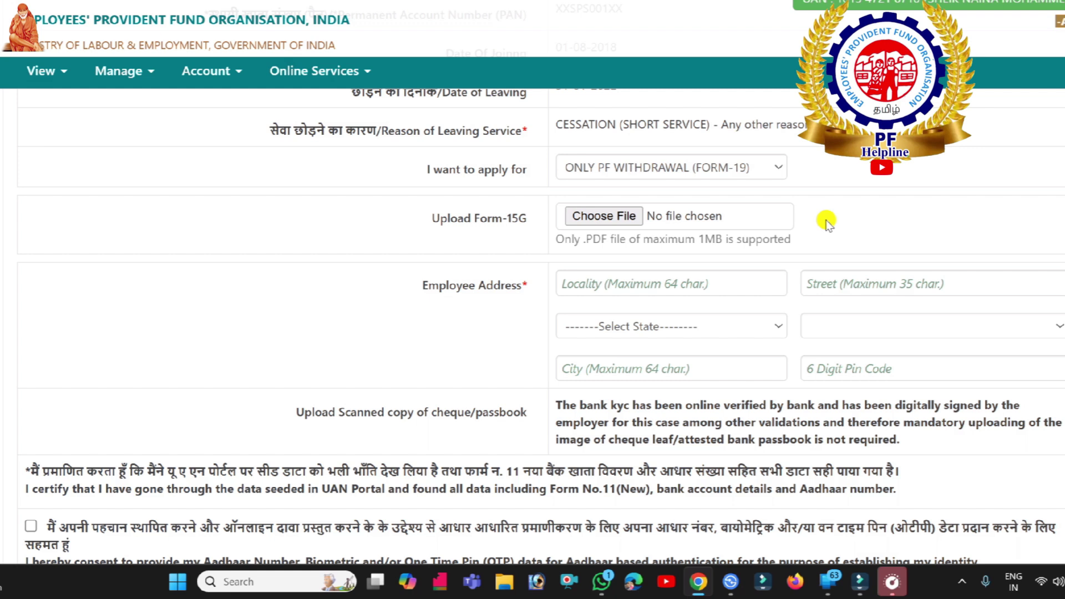
pyautogui.scroll(-3, 823, 223)
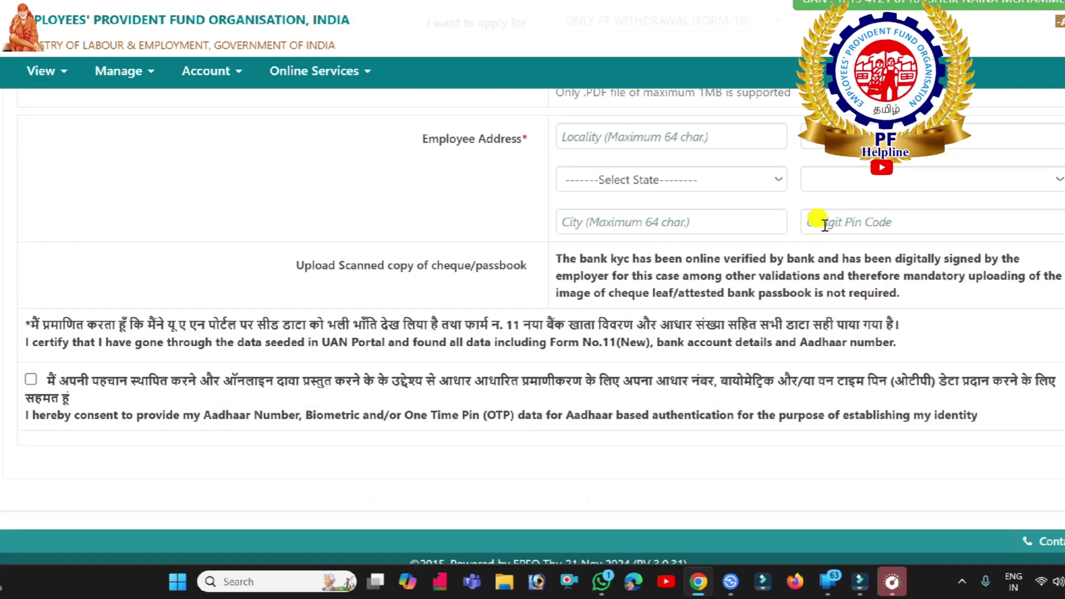
pyautogui.scroll(1, 673, 174)
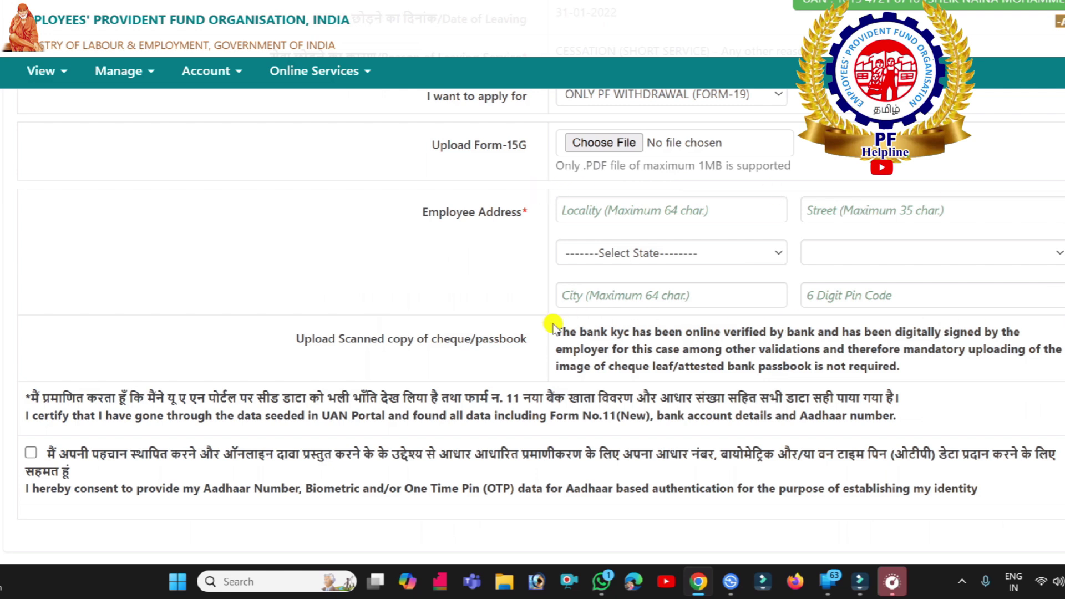
pyautogui.moveTo(298, 340); pyautogui.dragTo(524, 343)
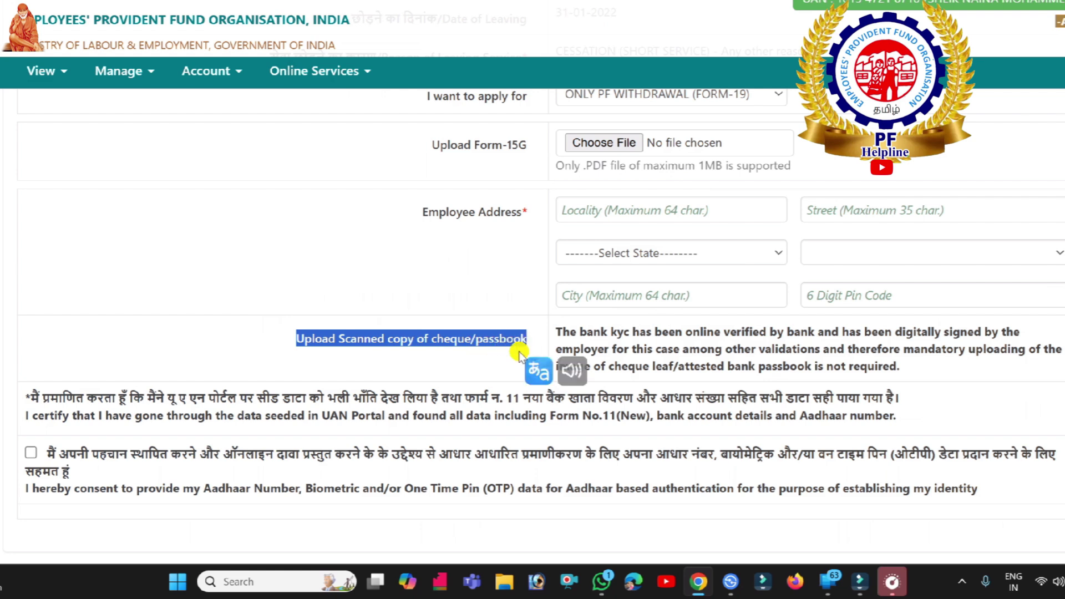
pyautogui.click(491, 355)
pyautogui.moveTo(554, 333); pyautogui.dragTo(961, 382)
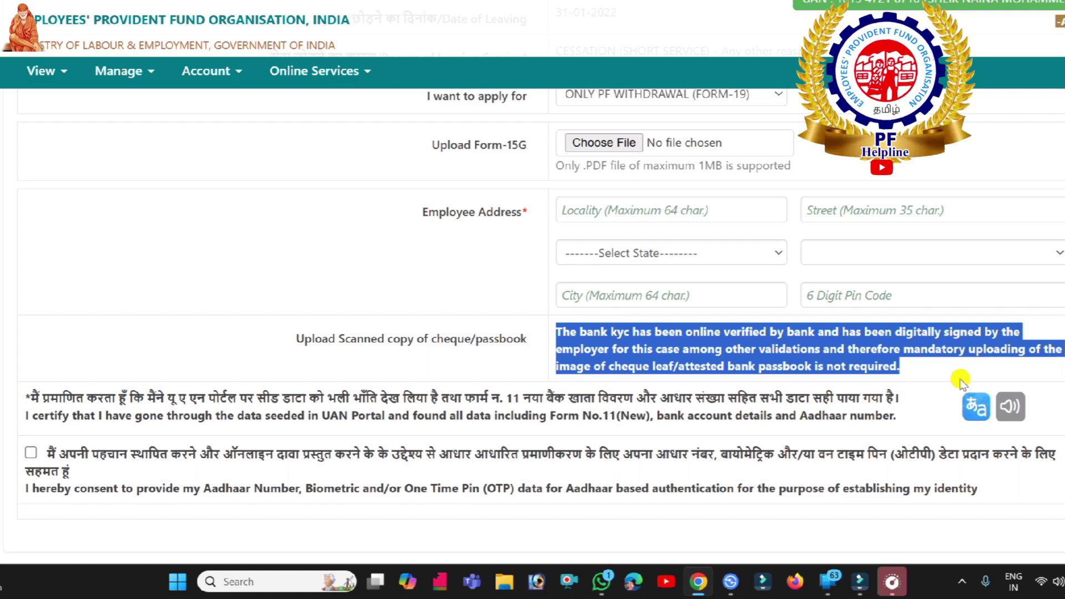
pyautogui.click(945, 373)
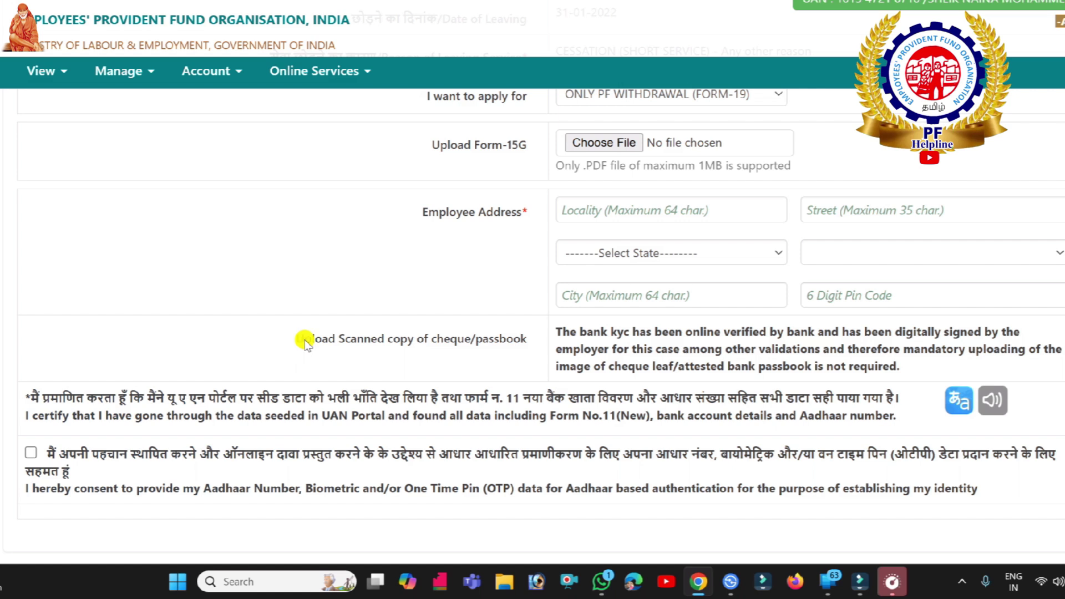
pyautogui.moveTo(559, 331); pyautogui.dragTo(914, 368)
pyautogui.click(593, 379)
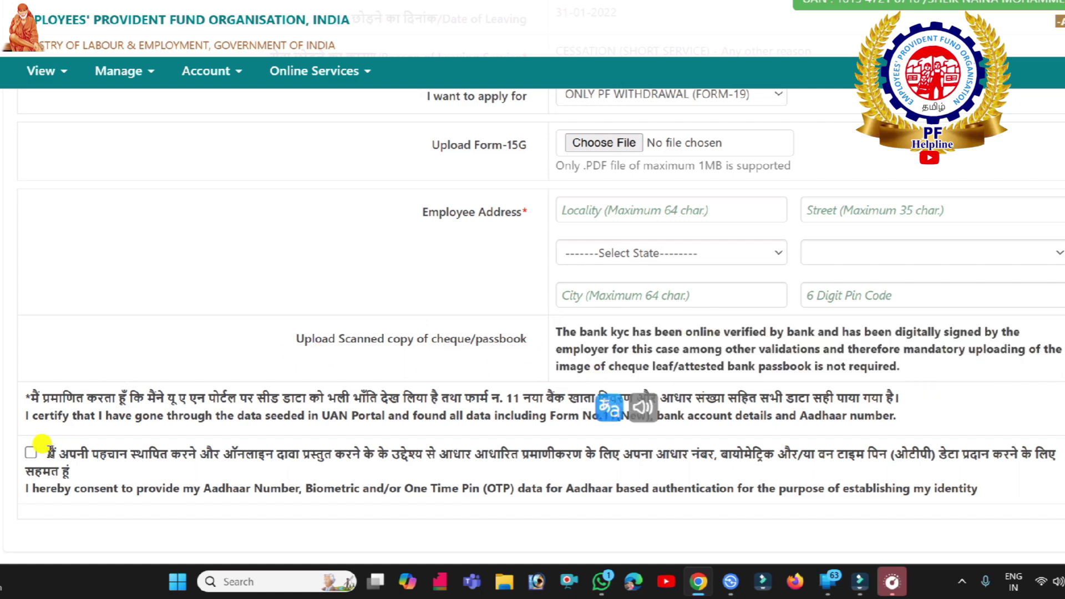
# - Consent to Aadhaar-based authentication, request the Aadhaar OTP and submit the PF withdrawal claim form with the OTP
pyautogui.click(30, 453)
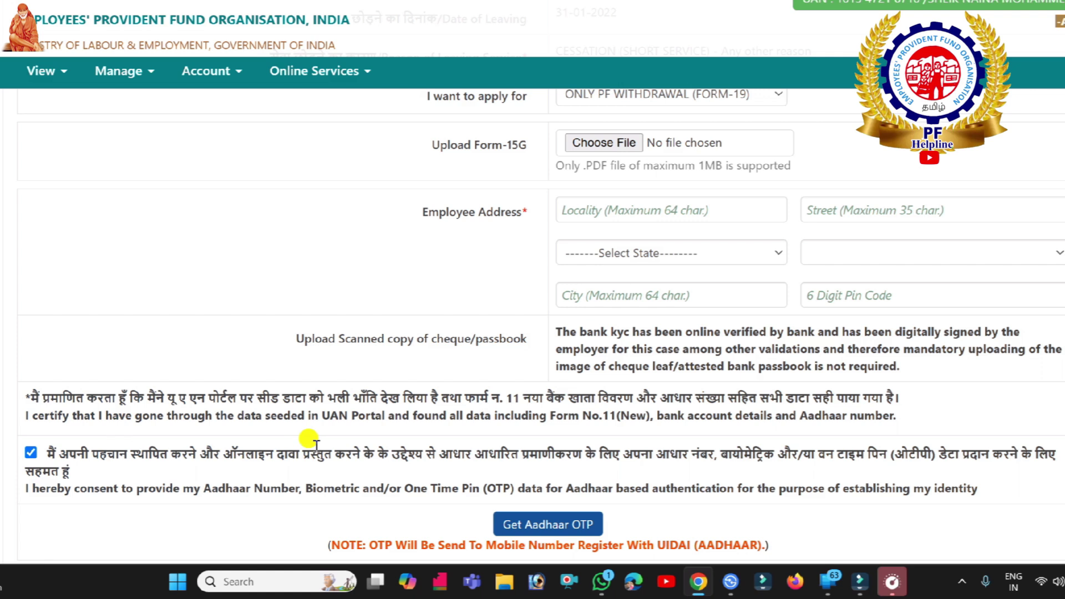
pyautogui.scroll(-2, 307, 438)
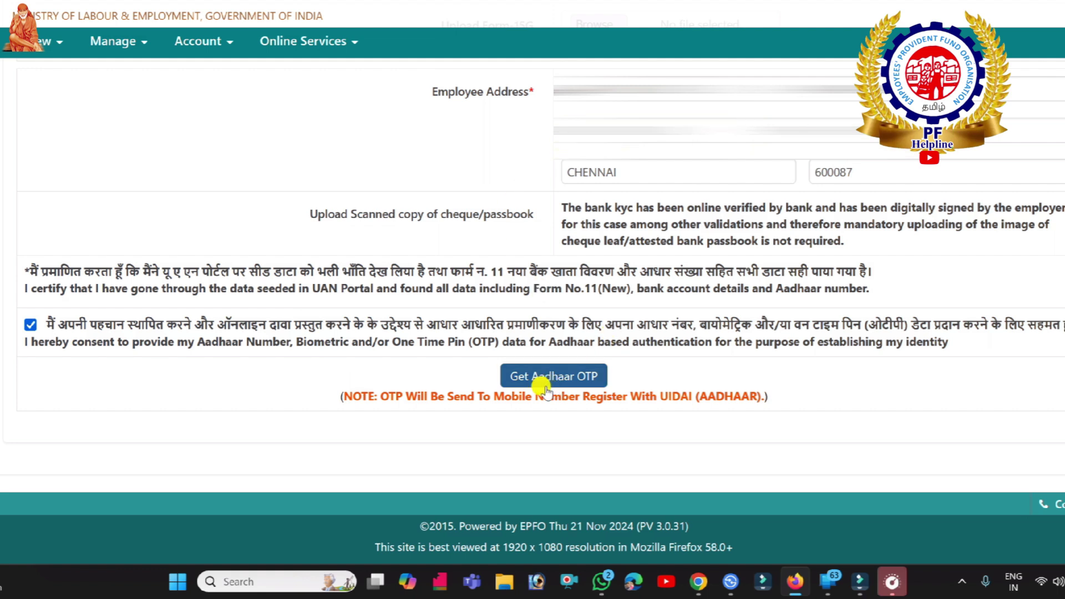
pyautogui.click(512, 367)
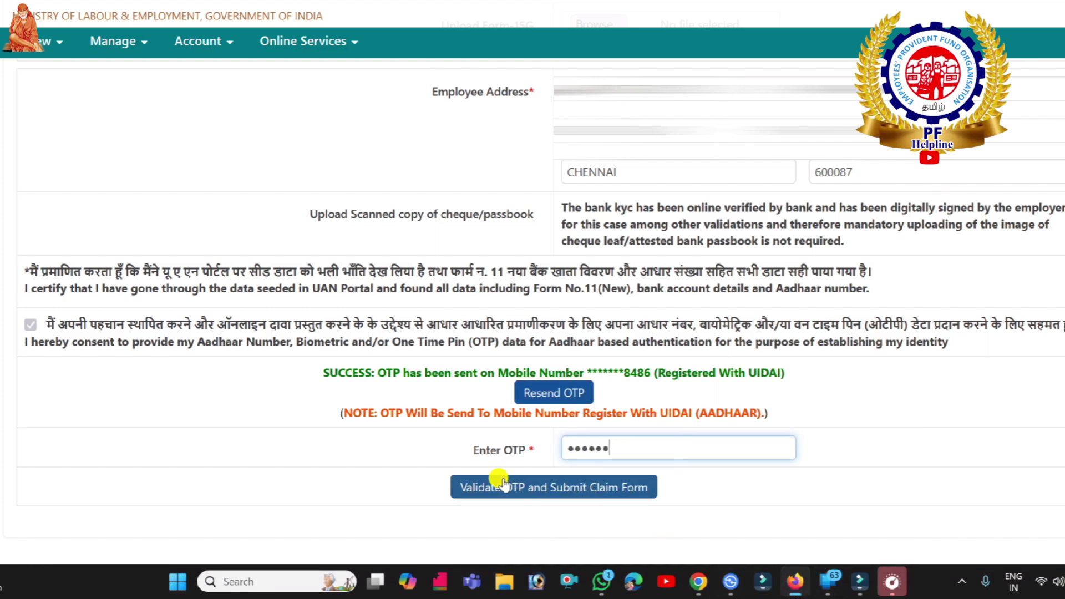
pyautogui.click(498, 484)
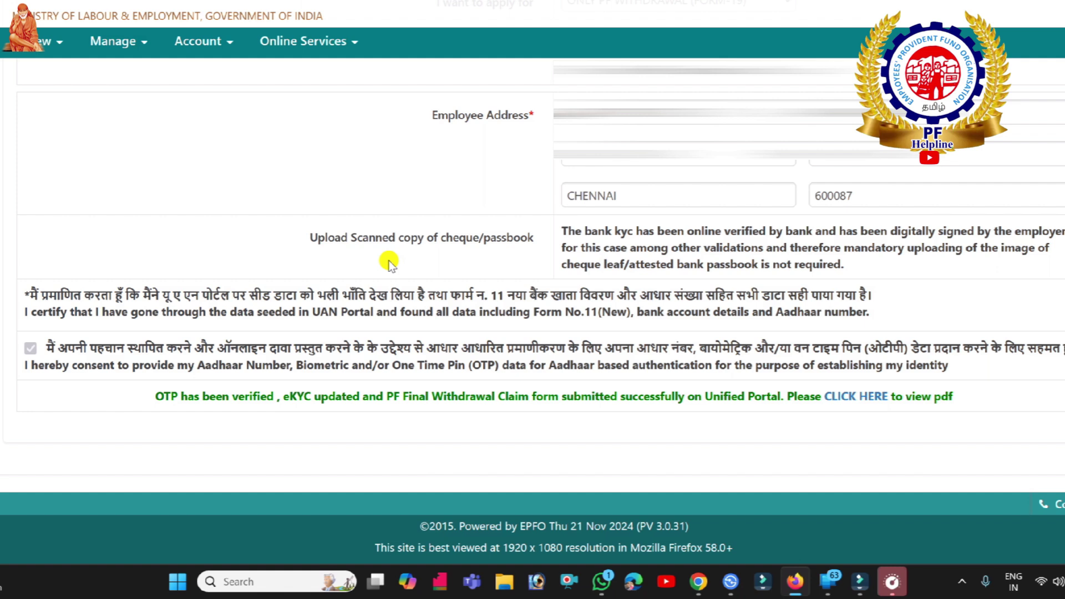
# - Open the online claim page again and verify the member's bank account number, agreeing to the certificate of undertaking
pyautogui.click(282, 43)
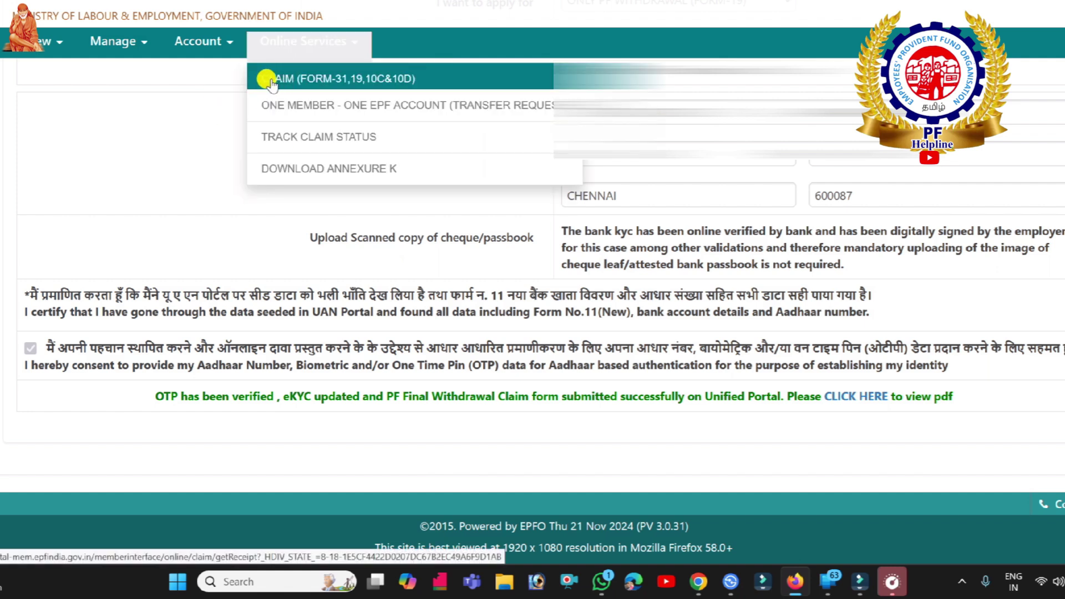
pyautogui.click(330, 84)
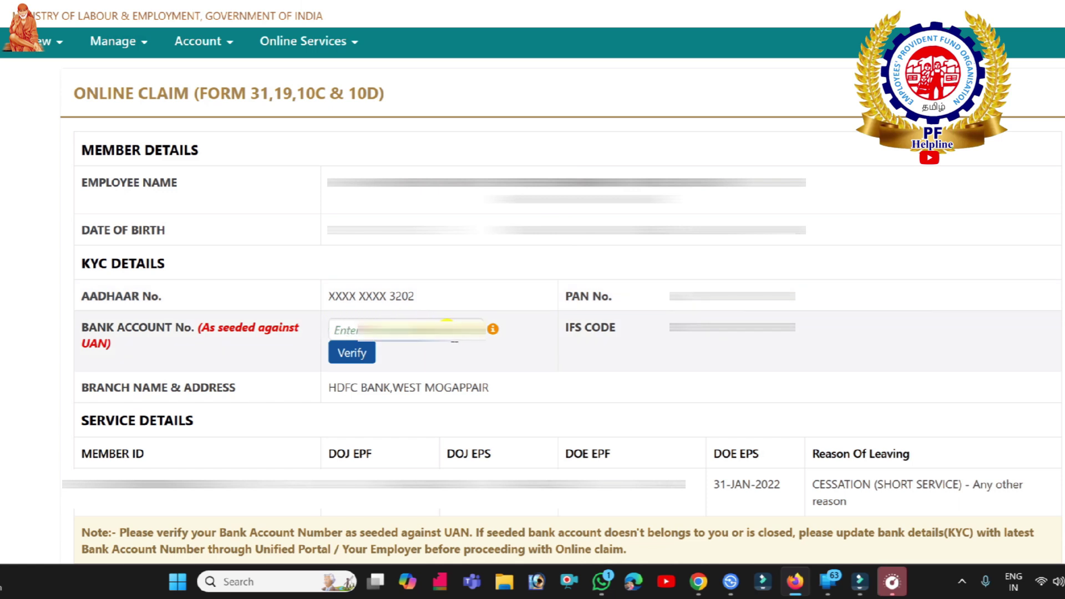
pyautogui.click(446, 321)
pyautogui.hotkey('ctrl', 'v')
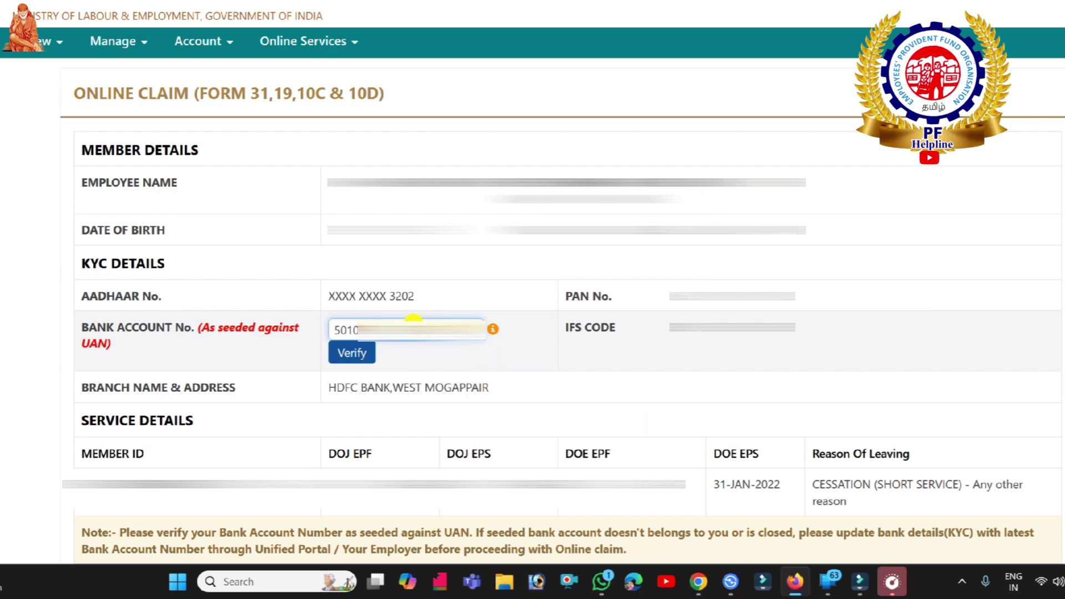
pyautogui.click(355, 353)
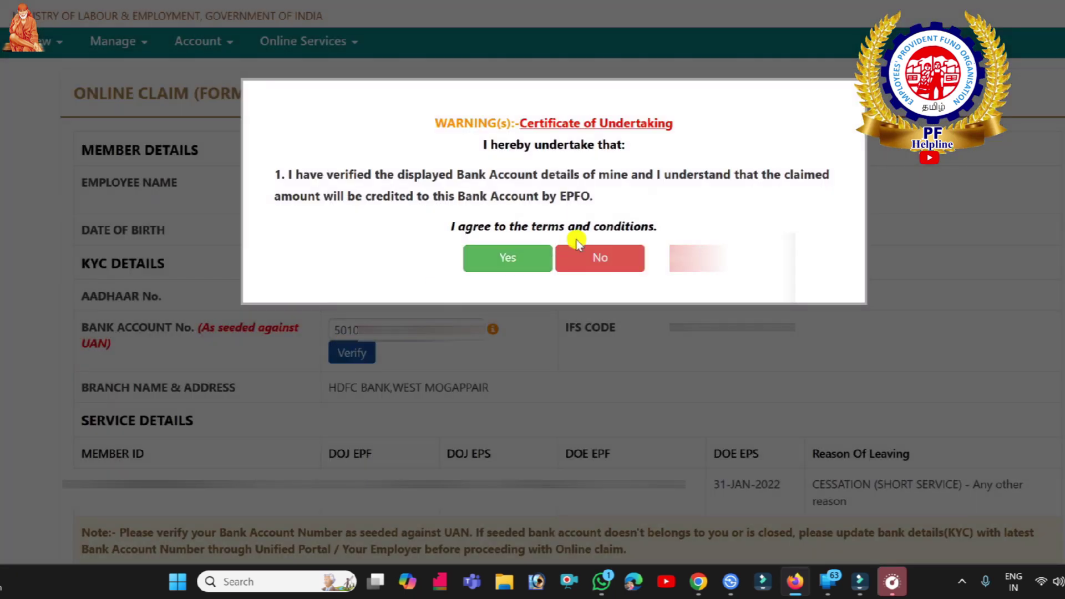
pyautogui.click(508, 259)
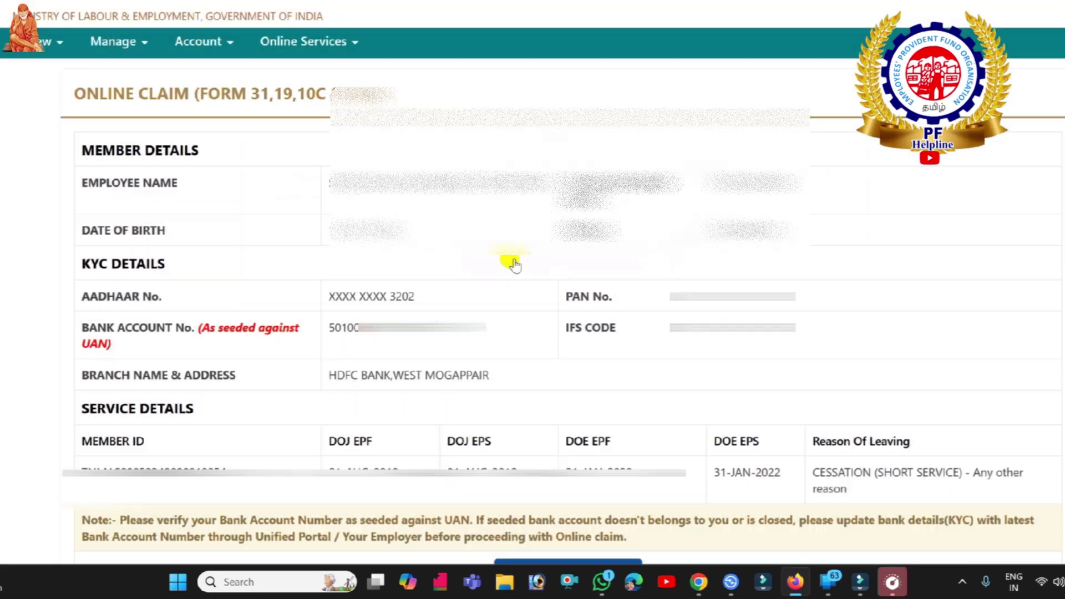
# - Proceed to the online claim and select ONLY PENSION WITHDRAWAL (FORM-10C) as the claim to apply for
pyautogui.scroll(-2, 511, 260)
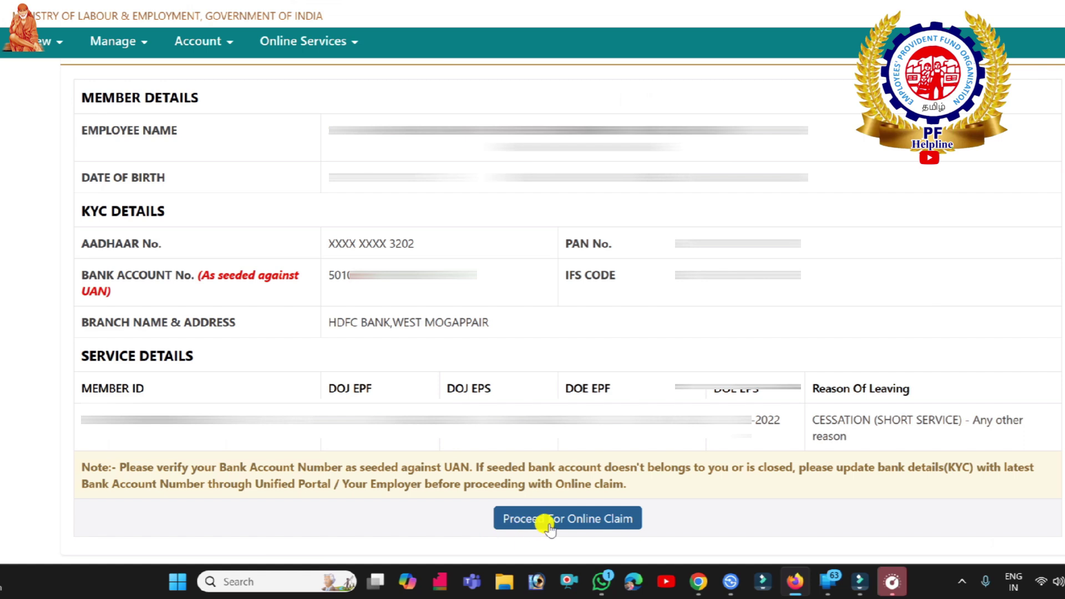
pyautogui.click(565, 519)
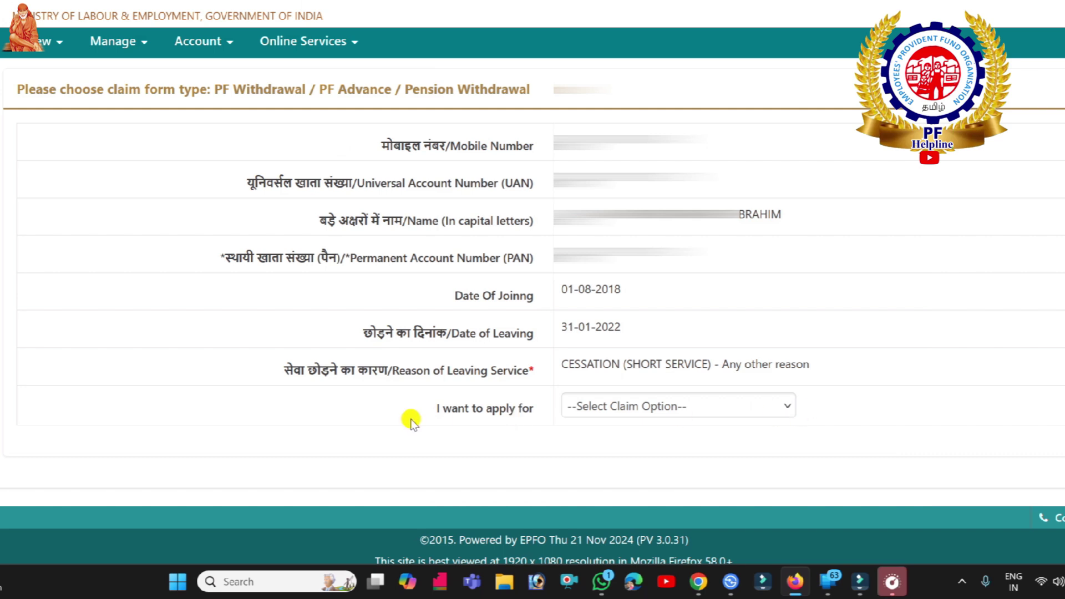
pyautogui.click(749, 411)
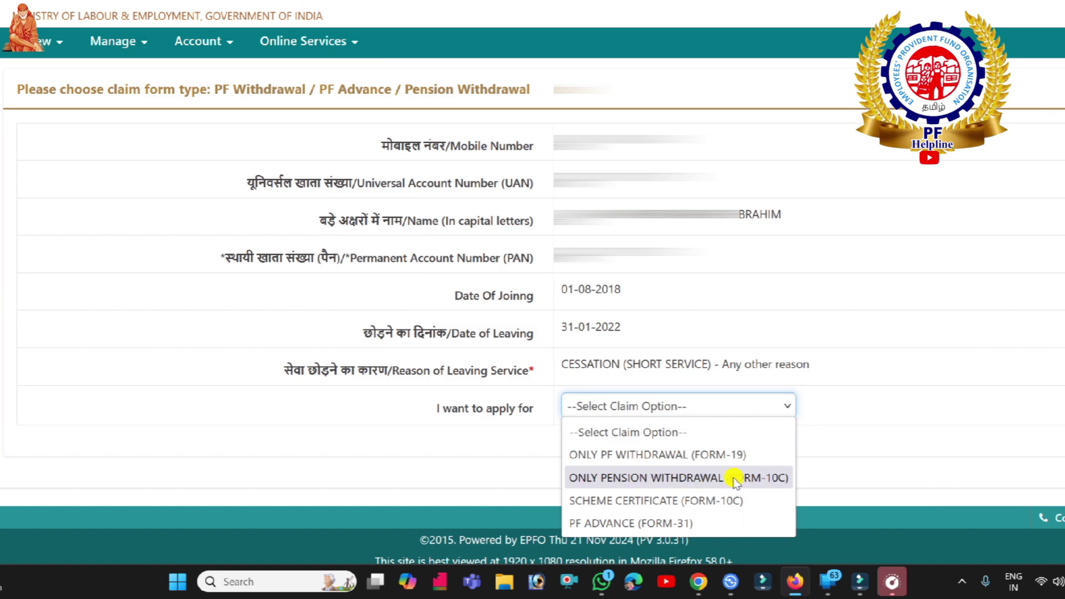
pyautogui.click(763, 481)
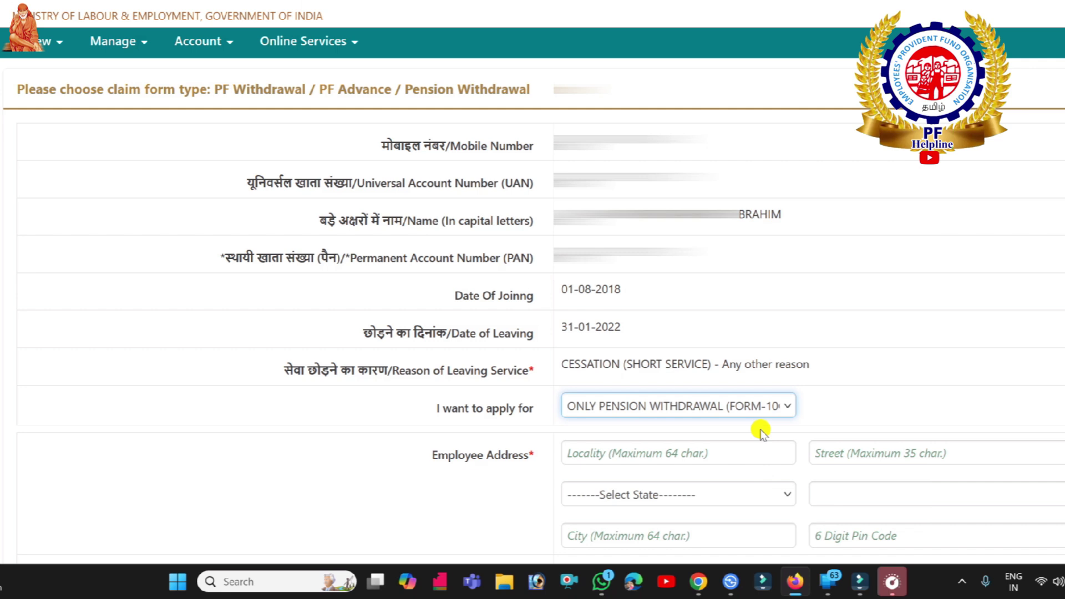
# - Consent to Aadhaar-based authentication on the pension withdrawal form and request the Aadhaar OTP
pyautogui.scroll(-4, 760, 430)
pyautogui.scroll(2, 590, 373)
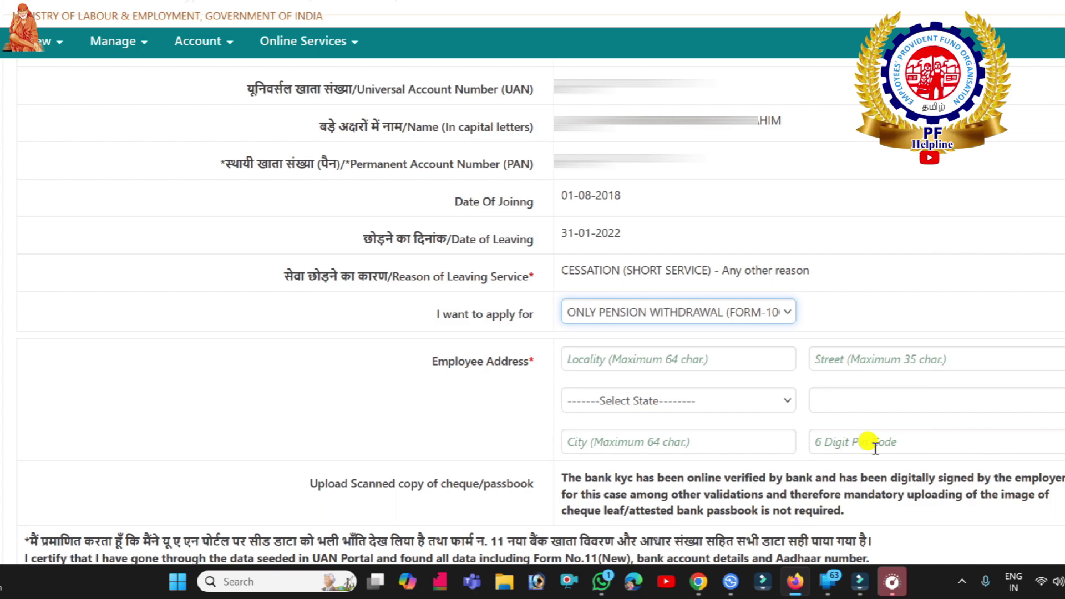
pyautogui.scroll(-3, 876, 448)
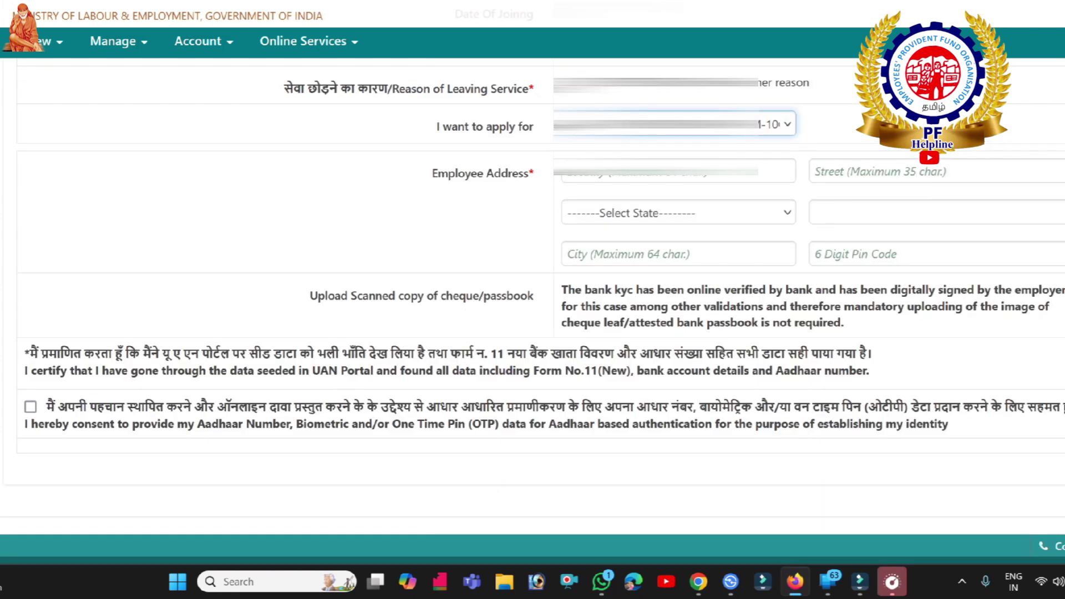
pyautogui.click(30, 407)
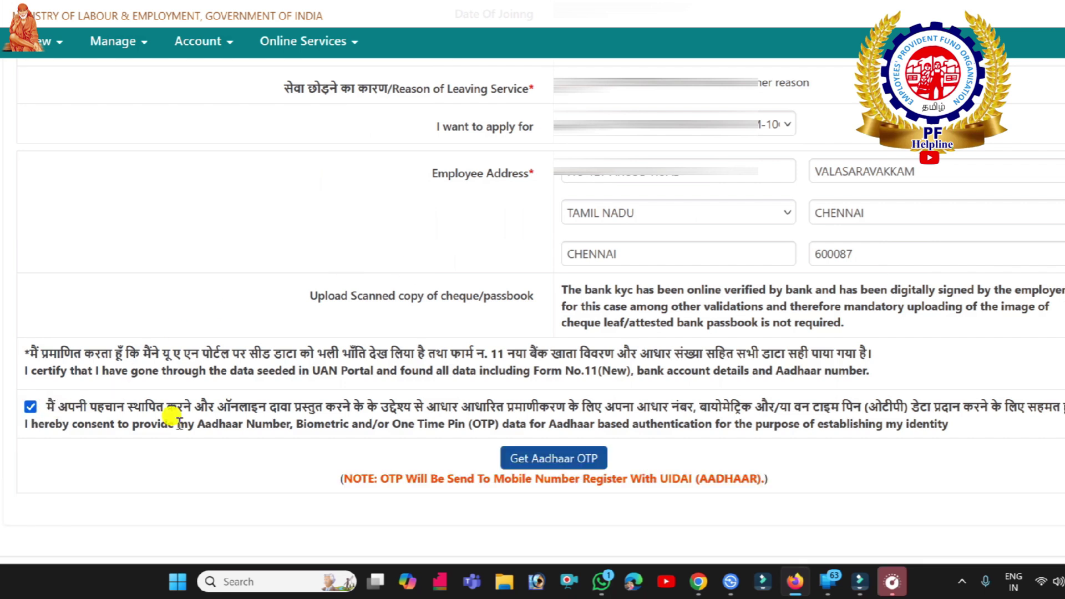
pyautogui.click(533, 460)
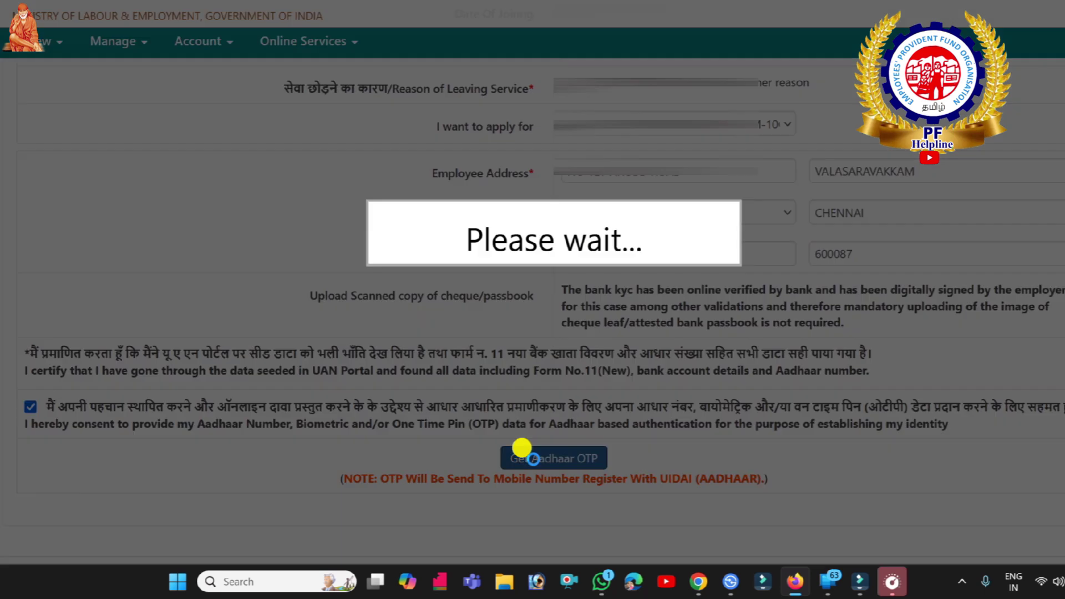
# - Resend the Aadhaar OTP and submit the pension withdrawal claim form with the OTP, declining the browser's offer to update the saved password
pyautogui.scroll(-2, 553, 443)
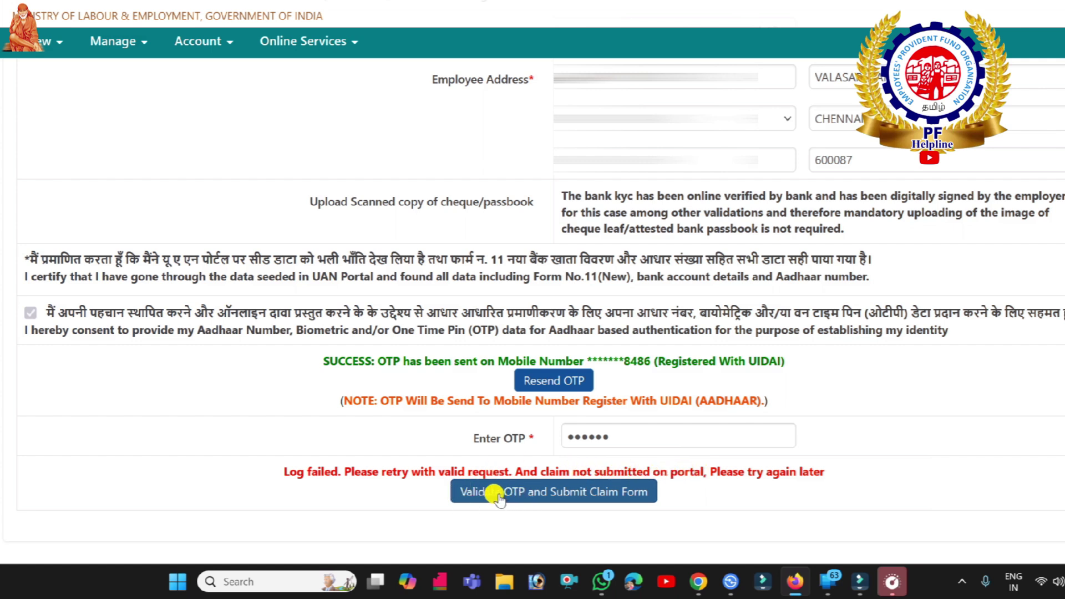
pyautogui.click(541, 385)
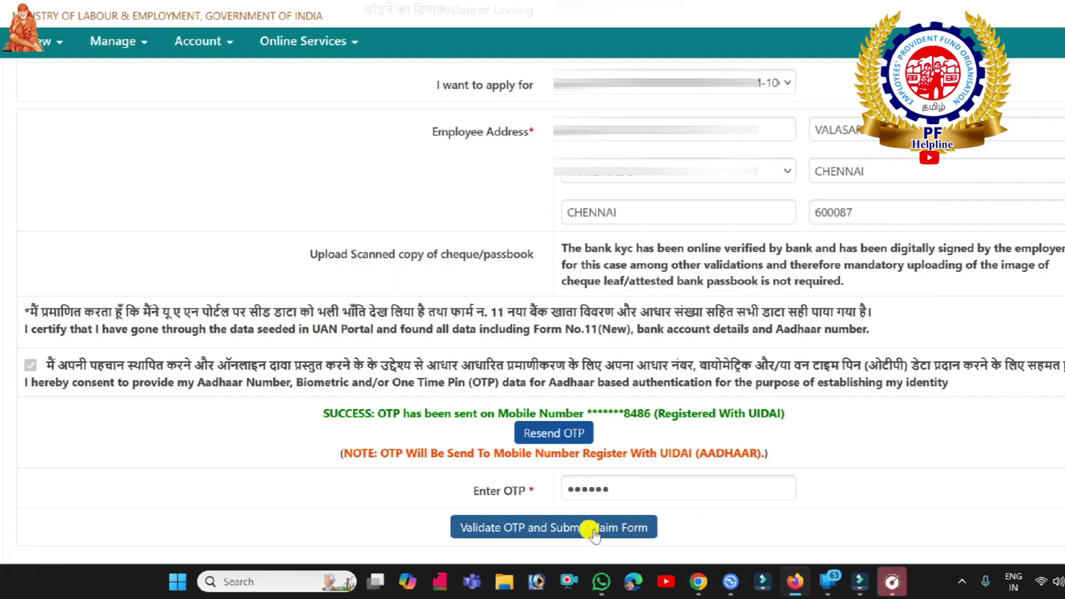
pyautogui.click(590, 531)
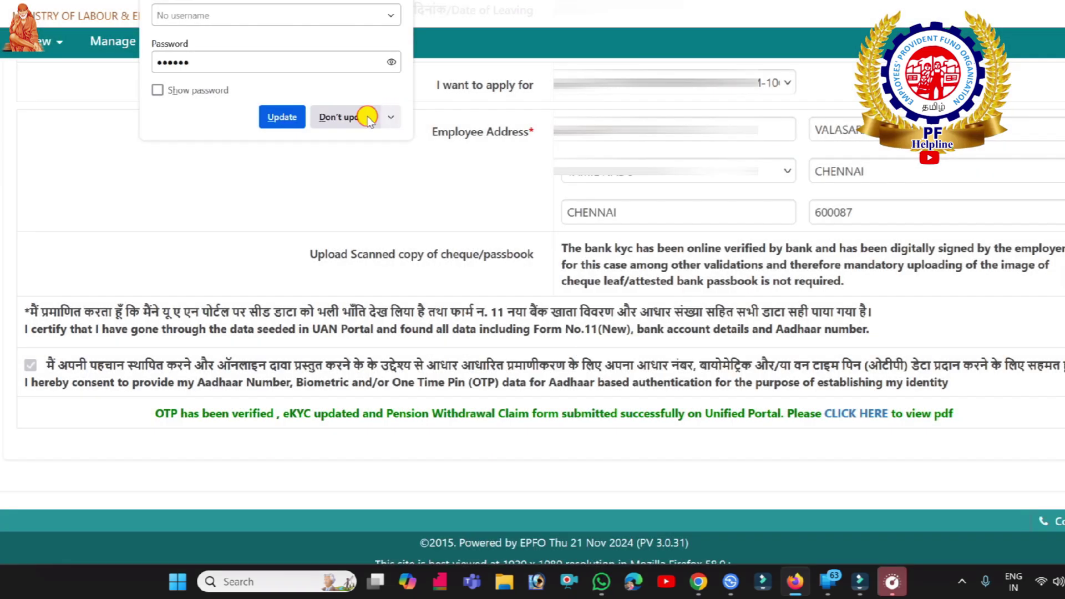
pyautogui.click(355, 115)
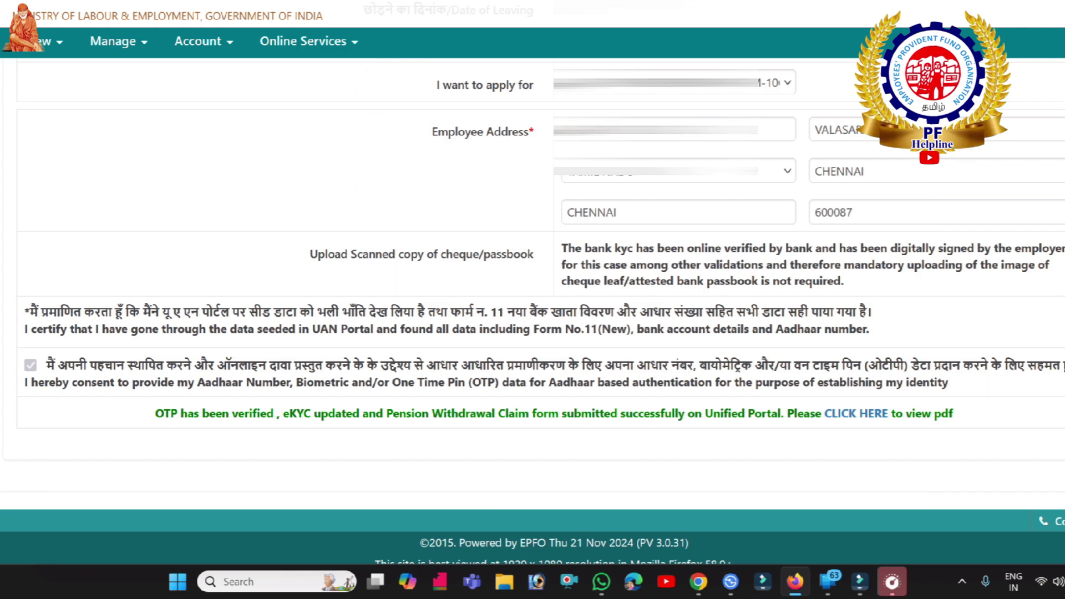